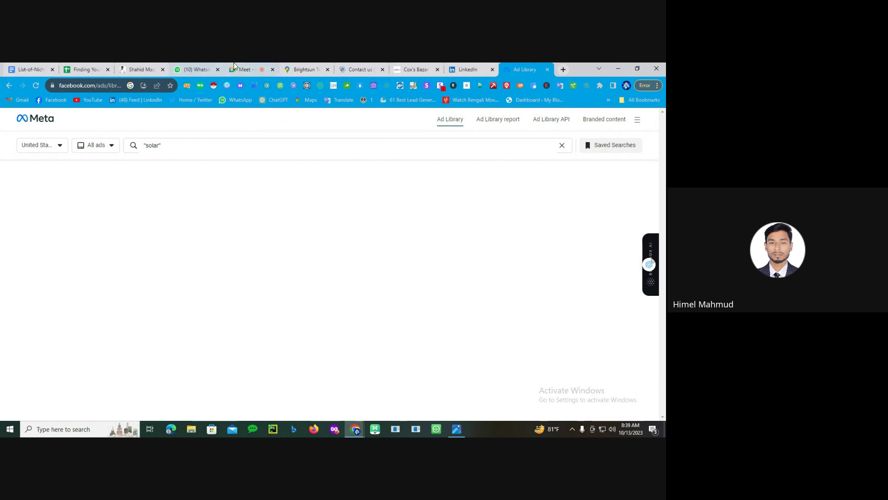
{"action": "left_click", "coordinate": [241, 68]}
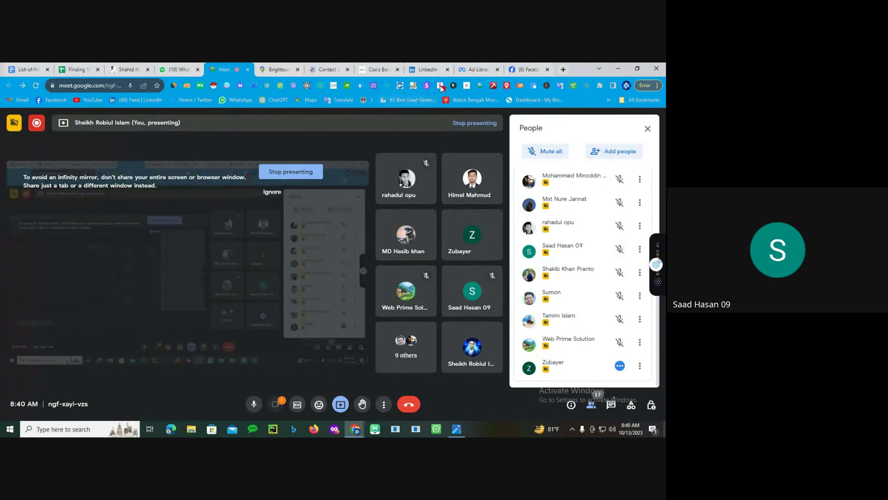
{"action": "left_click", "coordinate": [563, 70]}
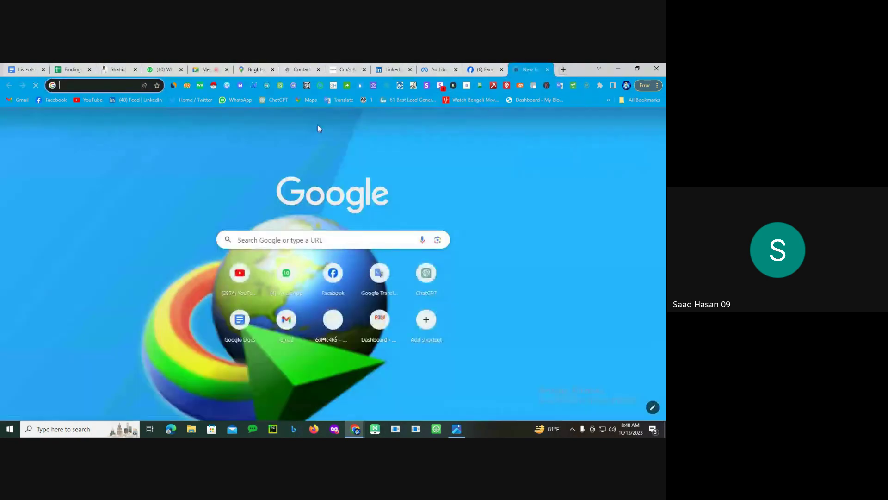
{"action": "left_click", "coordinate": [274, 100]}
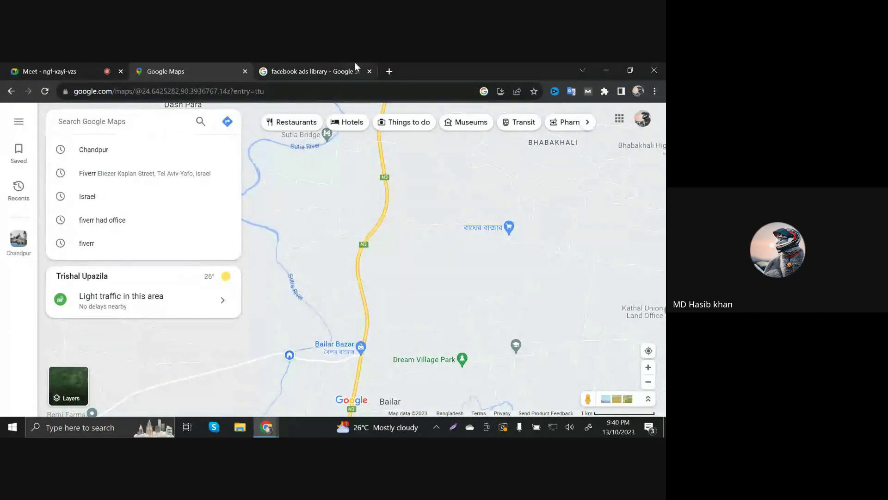
{"action": "left_click", "coordinate": [318, 63]}
{"action": "left_click", "coordinate": [198, 67]}
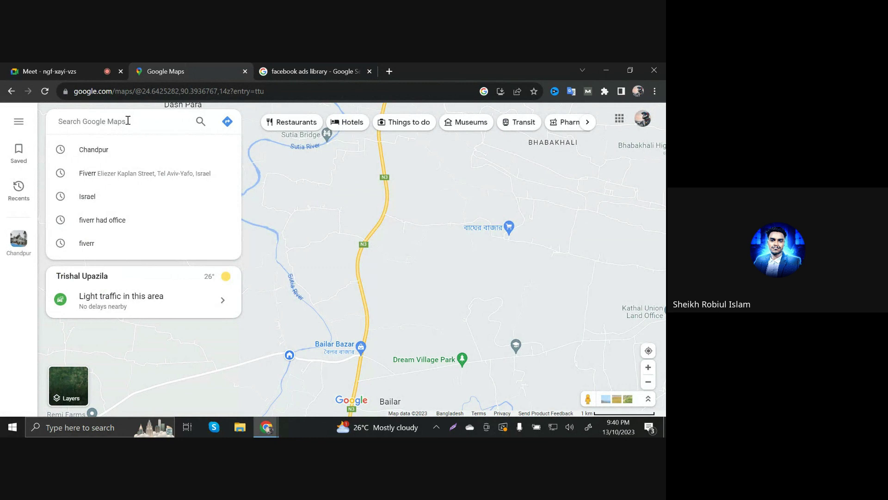
{"action": "type", "text": "t"}
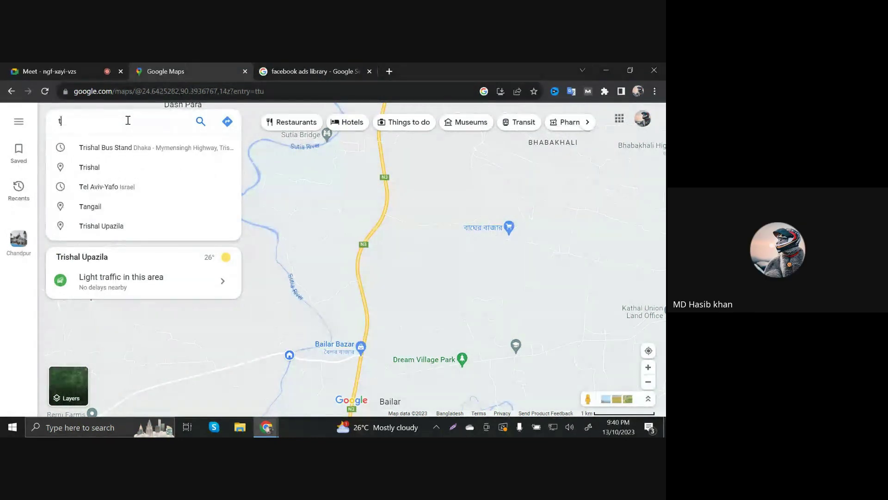
{"action": "key", "text": "BackSpace"}
{"action": "type", "text": "so"}
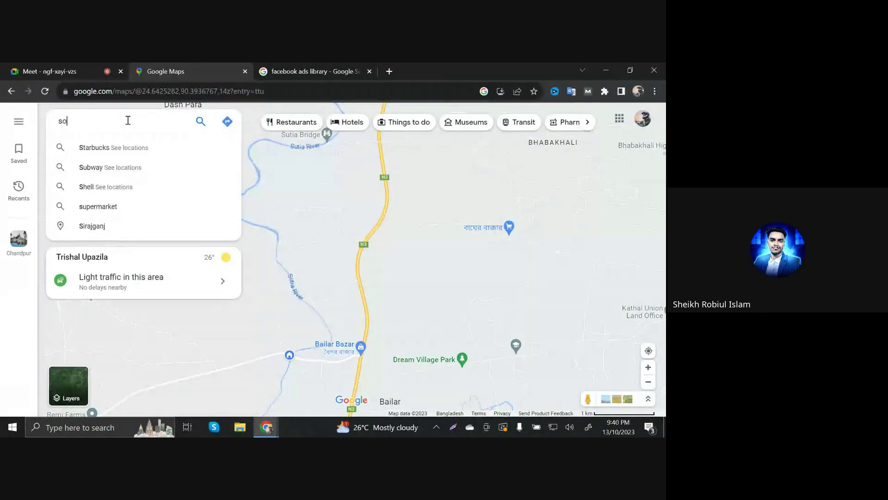
{"action": "type", "text": "ler"}
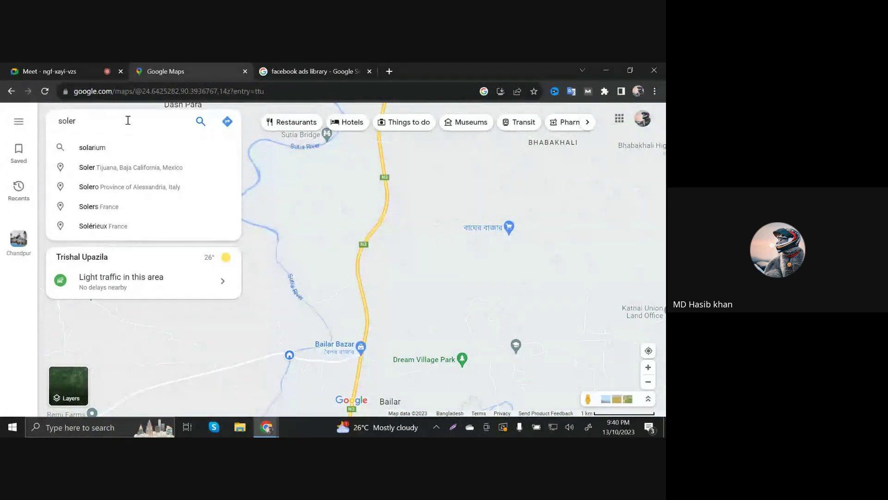
{"action": "key", "text": "BackSpace"}
{"action": "key", "text": "BackSpace"}
{"action": "key", "text": "BackSpace"}
{"action": "key", "text": "BackSpace"}
{"action": "key", "text": "BackSpace"}
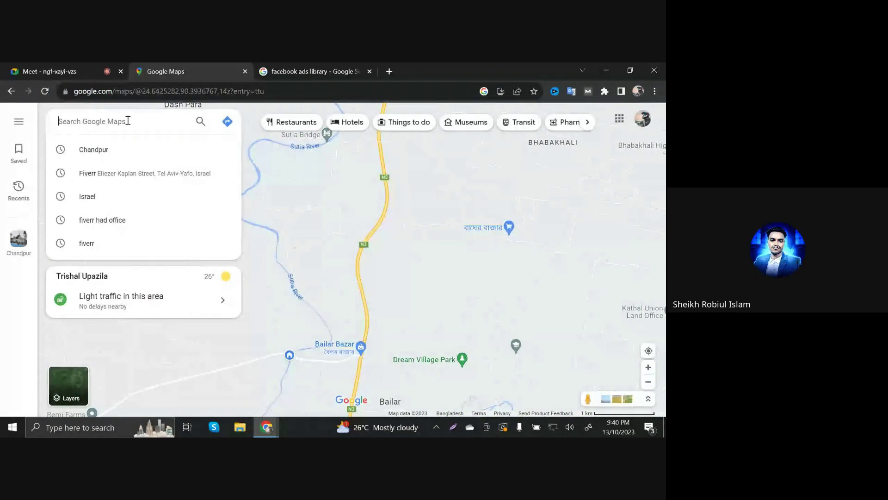
Step: Open the Facebook Ad Library from the Google results and set the ad search country to United States
{"action": "left_click", "coordinate": [322, 67]}
{"action": "left_click", "coordinate": [62, 240]}
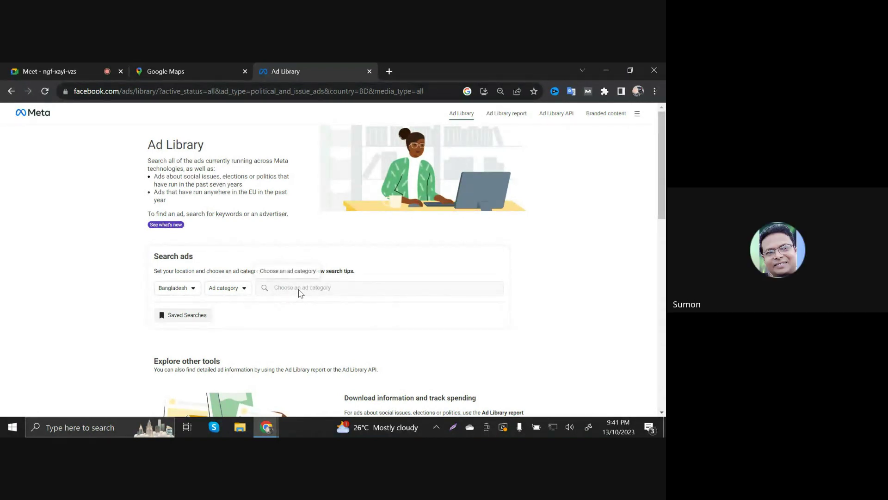
{"action": "left_click", "coordinate": [194, 292]}
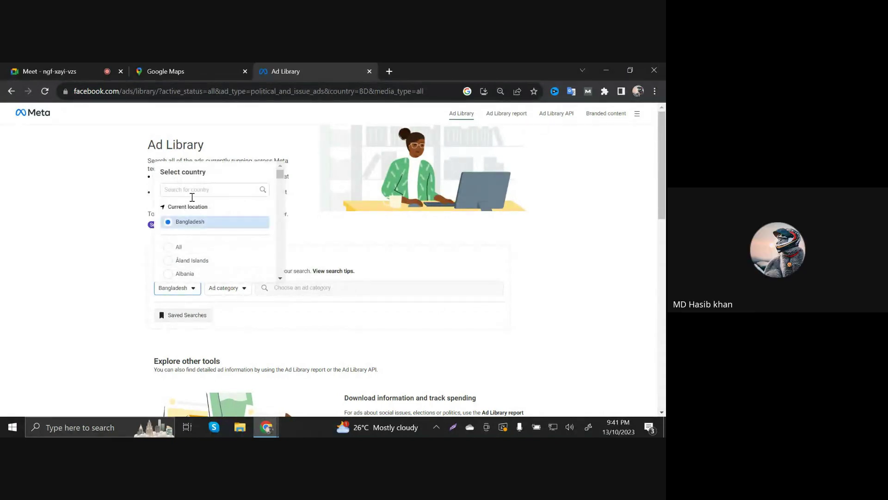
{"action": "type", "text": "u"}
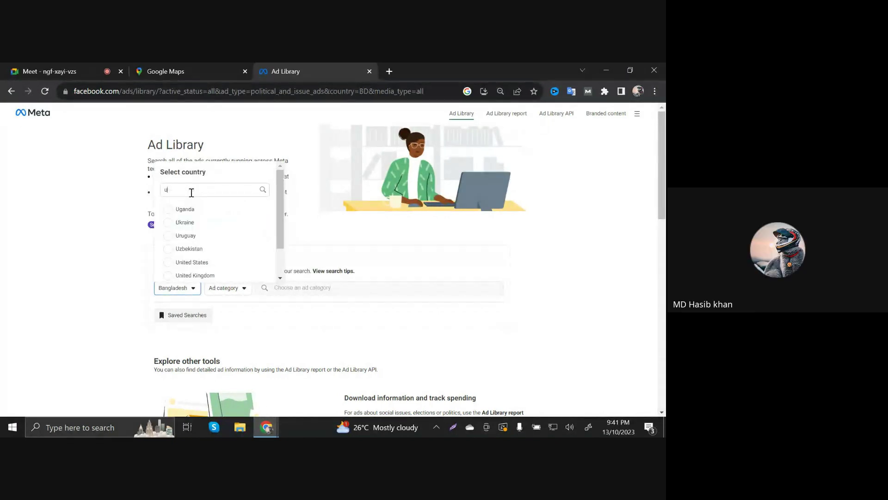
{"action": "type", "text": "n"}
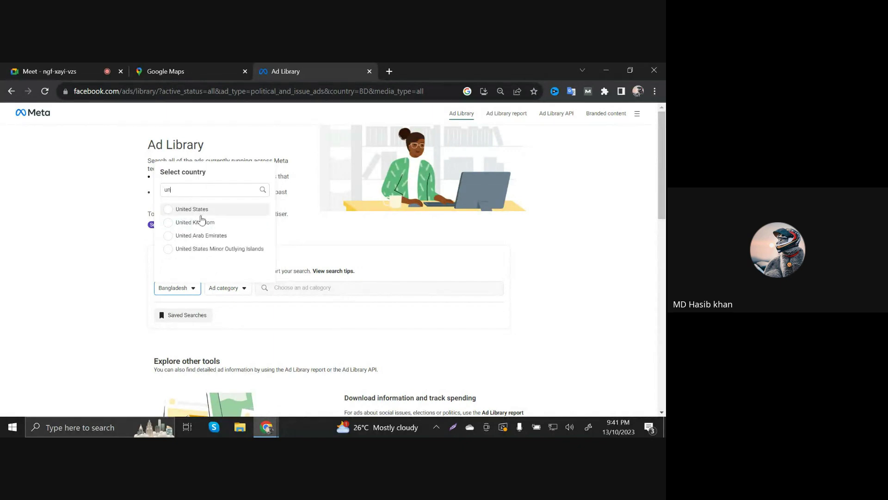
{"action": "left_click", "coordinate": [193, 209]}
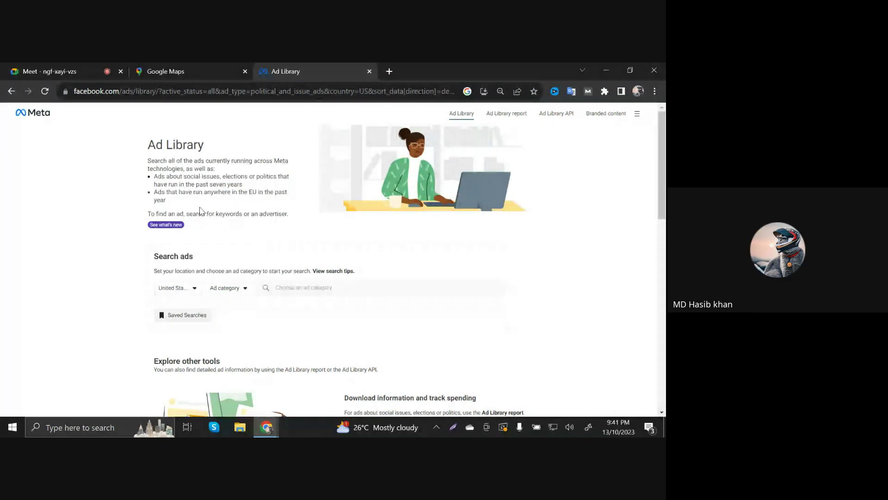
Step: Set the ad category to All ads and search the library for the keyword "solar"
{"action": "left_click", "coordinate": [246, 289]}
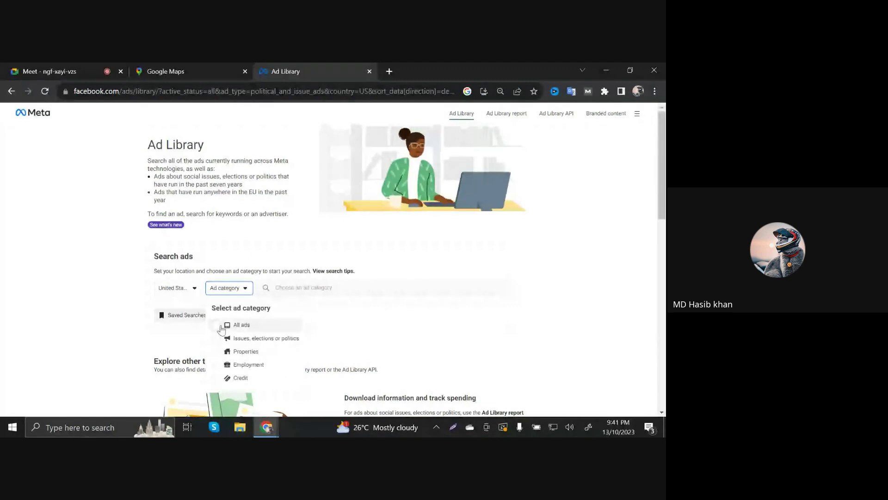
{"action": "left_click", "coordinate": [239, 324]}
{"action": "left_click", "coordinate": [306, 288]}
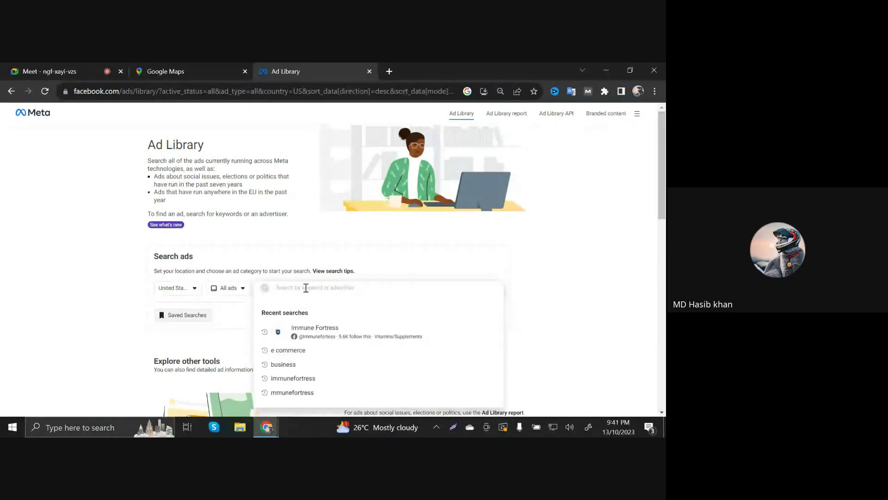
{"action": "type", "text": "solar"}
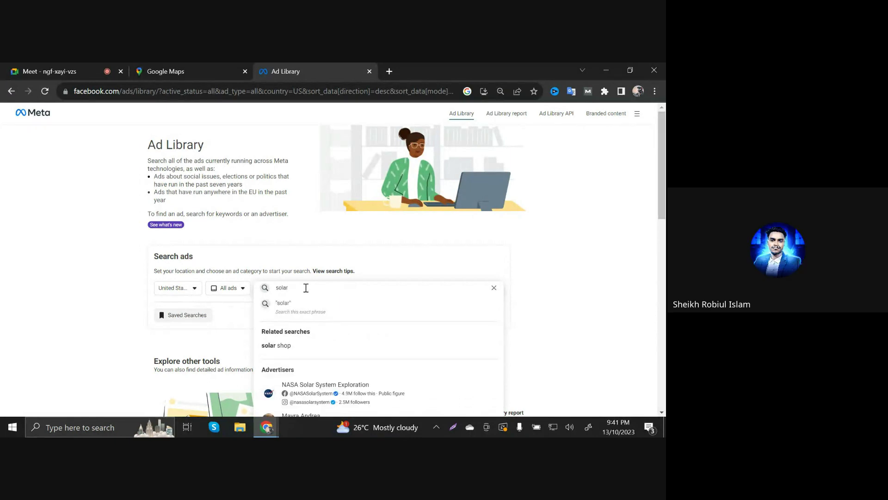
{"action": "key", "text": "Return"}
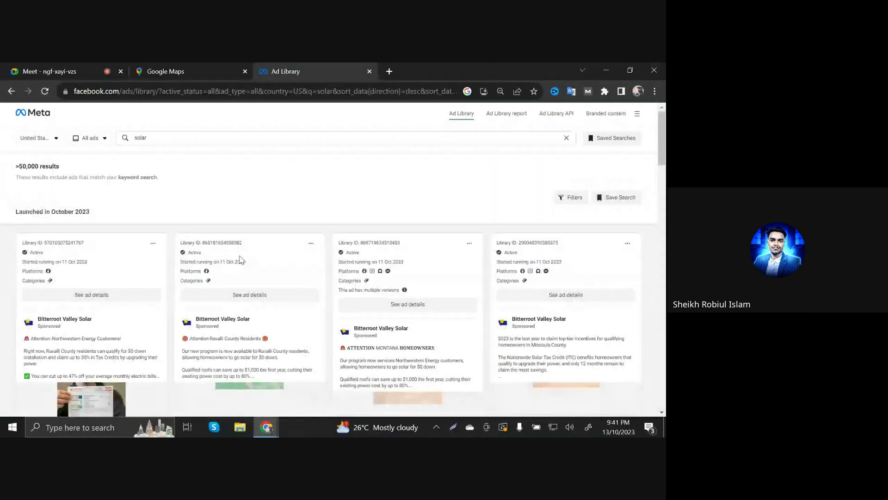
Step: Filter the solar ad results by active status so that only active ads are listed
{"action": "scroll", "coordinate": [247, 248], "scroll_direction": "down", "scroll_amount": 2}
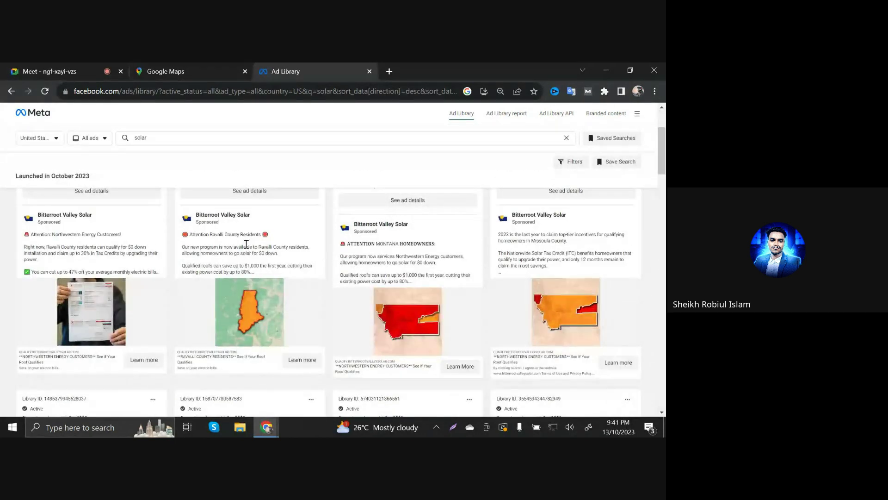
{"action": "scroll", "coordinate": [246, 248], "scroll_direction": "up", "scroll_amount": 2}
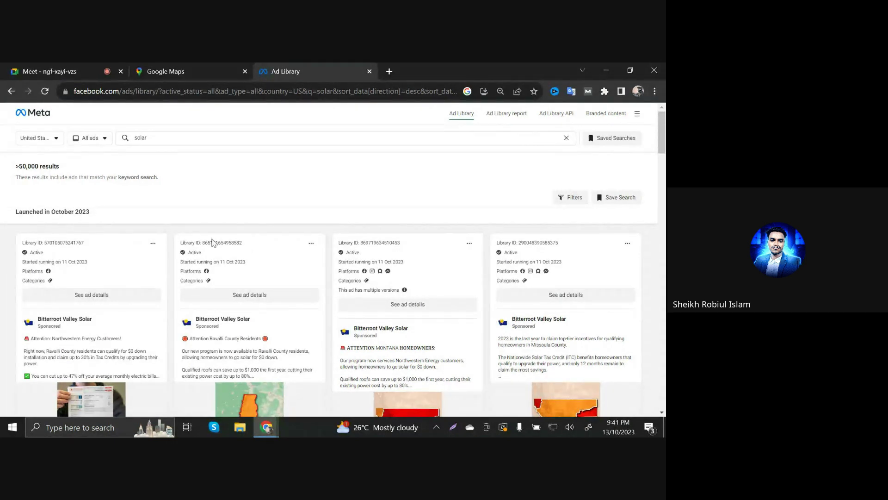
{"action": "left_click_drag", "start_coordinate": [19, 167], "coordinate": [100, 165]}
{"action": "left_click", "coordinate": [100, 165]}
{"action": "left_click", "coordinate": [569, 198]}
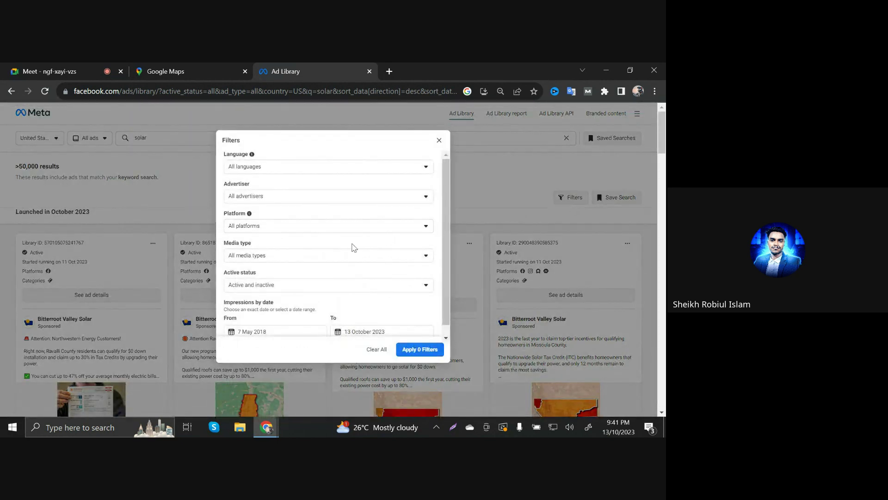
{"action": "left_click", "coordinate": [302, 290]}
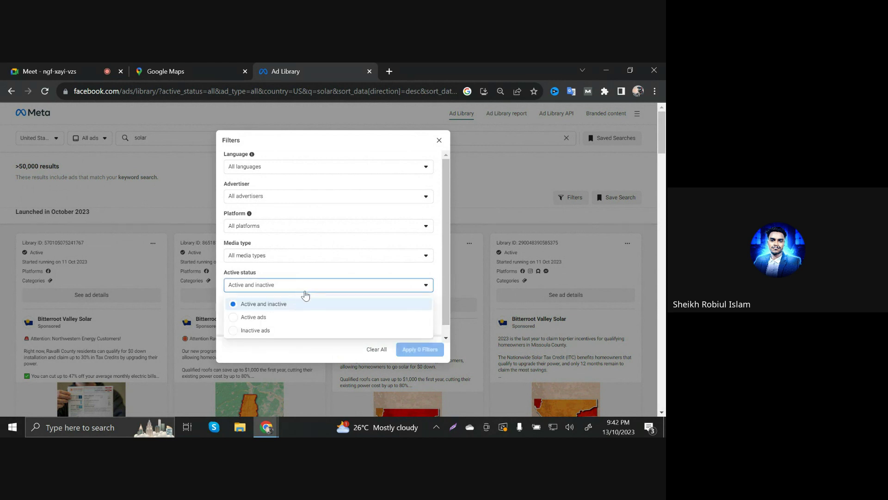
{"action": "left_click", "coordinate": [265, 320]}
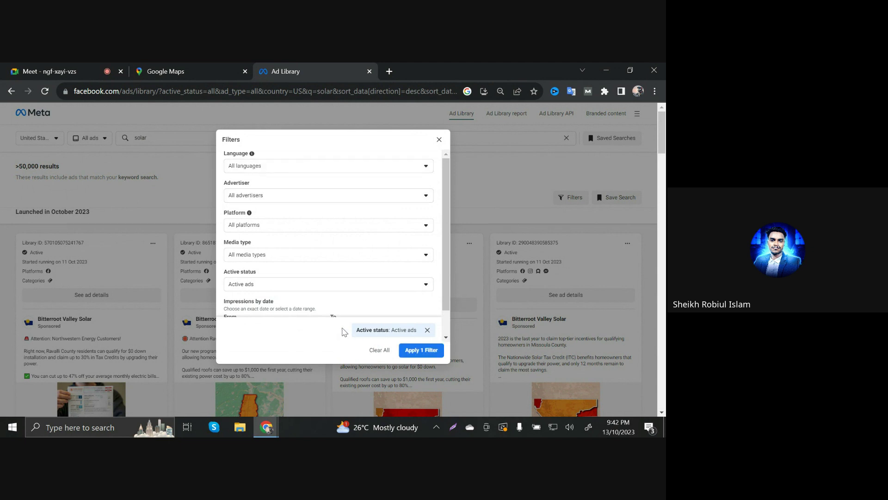
{"action": "left_click", "coordinate": [417, 350]}
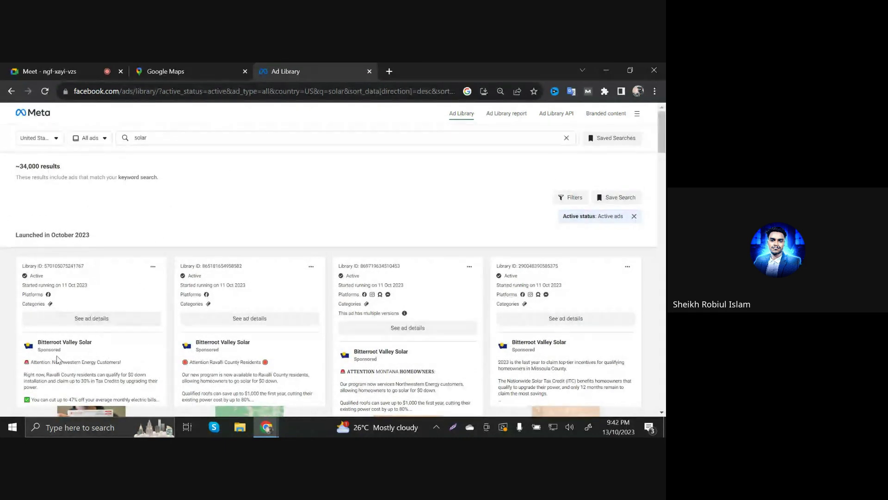
Step: Open the list of all ads by the advertiser Bitterroot Valley Solar and go through it to the end
{"action": "mouse_move", "coordinate": [58, 347]}
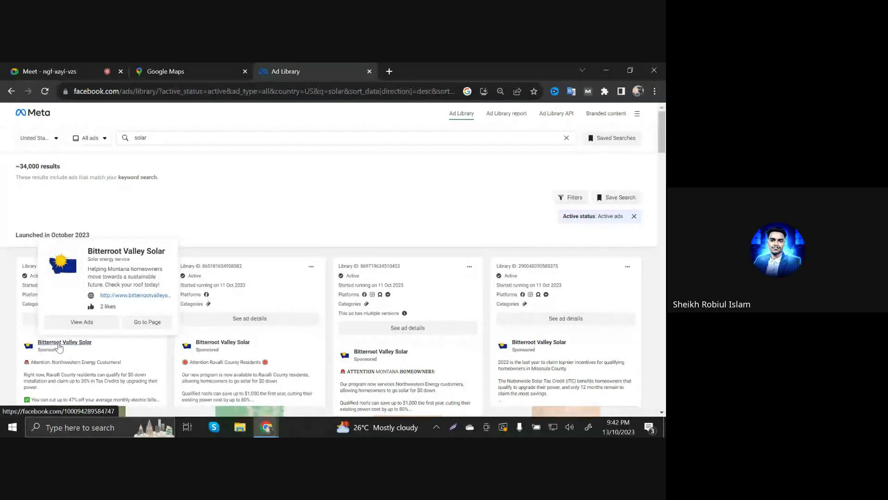
{"action": "left_click", "coordinate": [87, 321]}
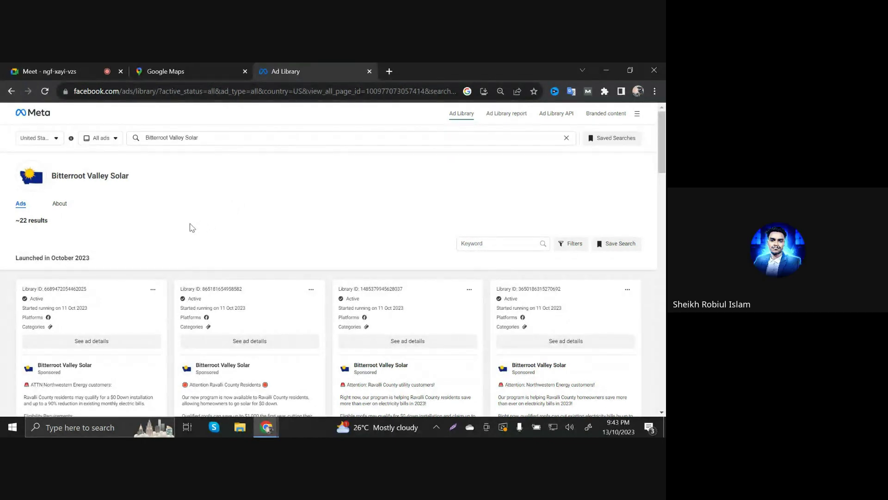
{"action": "scroll", "coordinate": [190, 226], "scroll_direction": "down", "scroll_amount": 1}
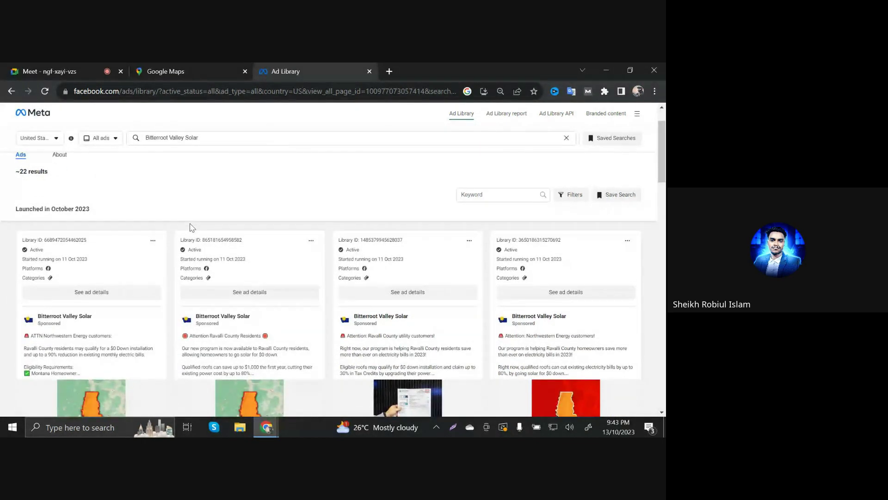
{"action": "scroll", "coordinate": [190, 226], "scroll_direction": "up", "scroll_amount": 1}
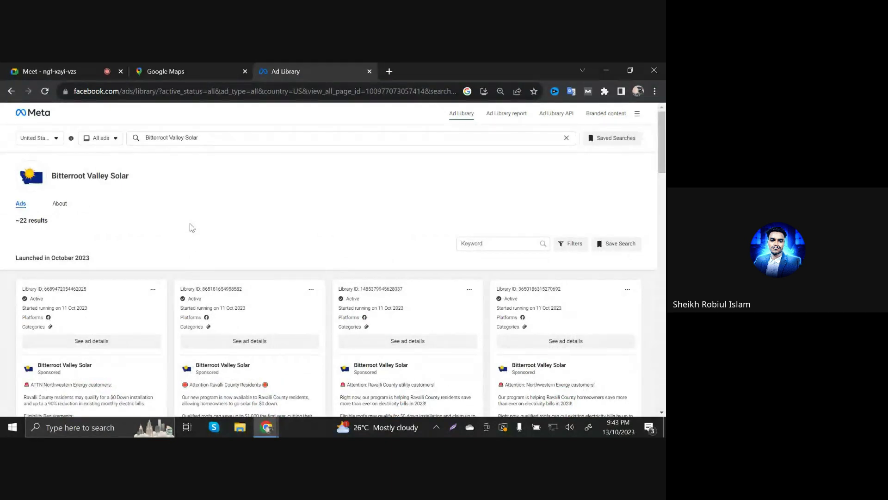
{"action": "scroll", "coordinate": [191, 225], "scroll_direction": "down", "scroll_amount": 3}
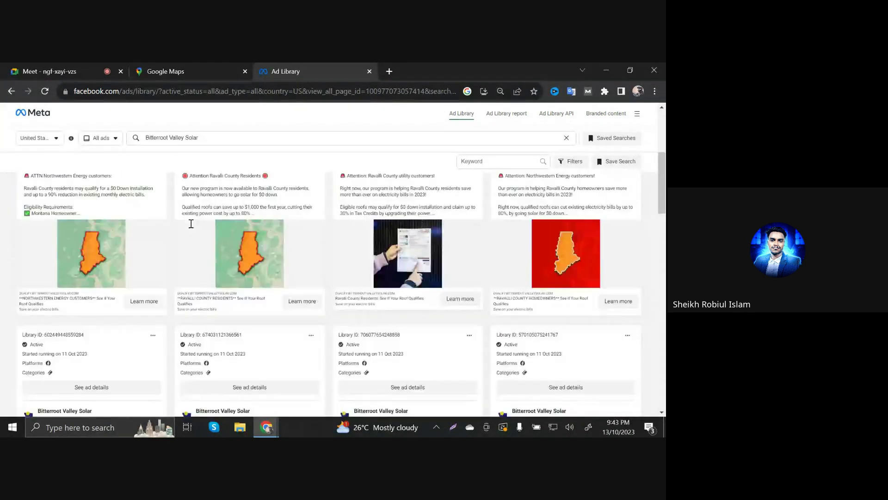
{"action": "scroll", "coordinate": [191, 224], "scroll_direction": "down", "scroll_amount": 10}
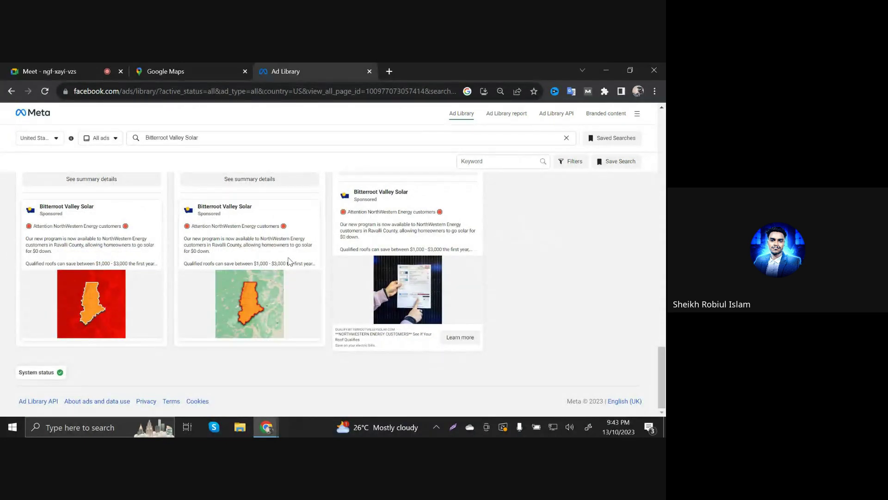
Step: Examine the start dates, platforms and creatives of the last ads in Bitterroot Valley Solar's list
{"action": "scroll", "coordinate": [289, 260], "scroll_direction": "up", "scroll_amount": 3}
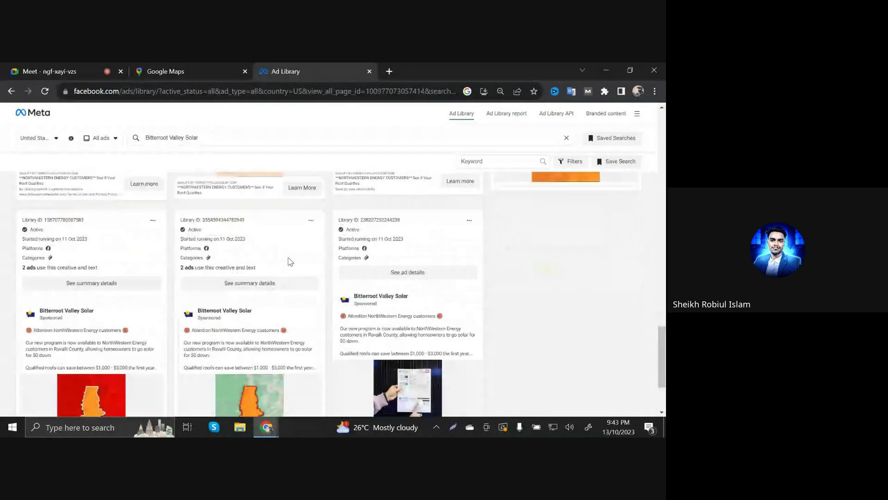
{"action": "left_click_drag", "start_coordinate": [376, 237], "coordinate": [418, 240]}
{"action": "left_click", "coordinate": [417, 239]}
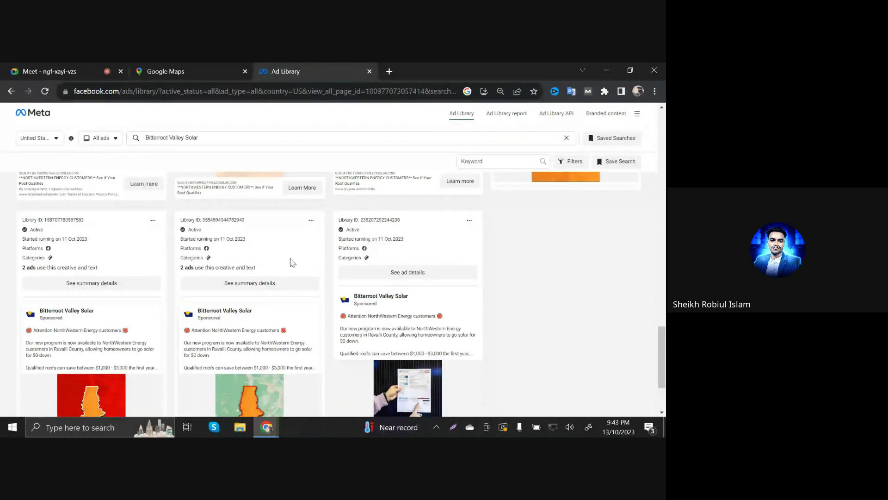
{"action": "scroll", "coordinate": [287, 258], "scroll_direction": "down", "scroll_amount": 3}
{"action": "scroll", "coordinate": [292, 261], "scroll_direction": "up", "scroll_amount": 3}
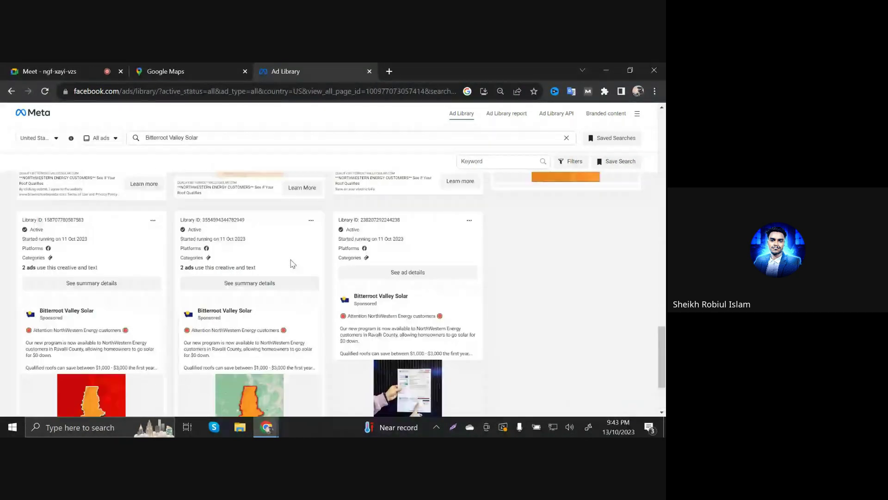
{"action": "scroll", "coordinate": [292, 264], "scroll_direction": "up", "scroll_amount": 2}
{"action": "scroll", "coordinate": [199, 326], "scroll_direction": "down", "scroll_amount": 1}
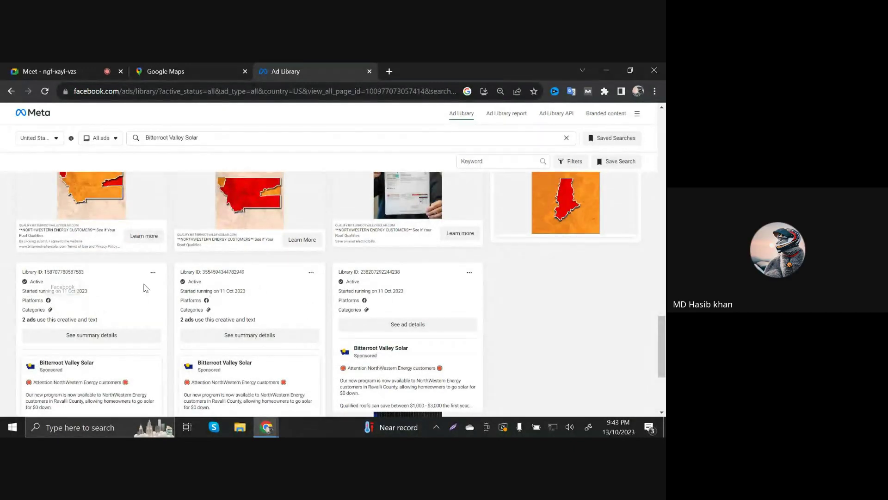
{"action": "scroll", "coordinate": [137, 289], "scroll_direction": "up", "scroll_amount": 1}
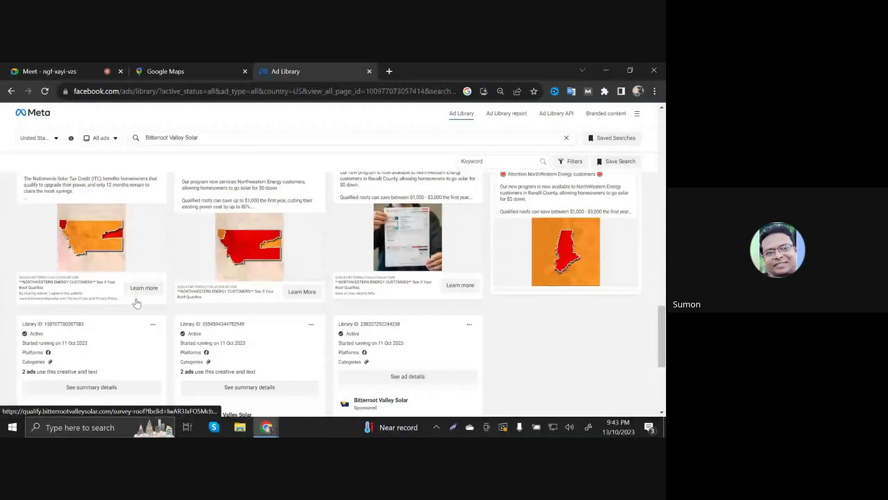
{"action": "scroll", "coordinate": [136, 302], "scroll_direction": "down", "scroll_amount": 4}
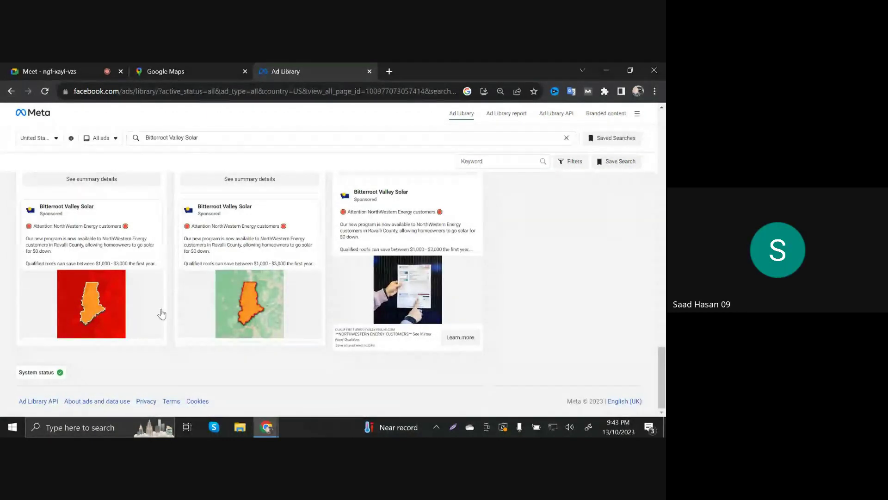
Step: Open the filters for Bitterroot Valley Solar's ads and examine the available options and the impressions start date calendar
{"action": "scroll", "coordinate": [162, 314], "scroll_direction": "up", "scroll_amount": 10}
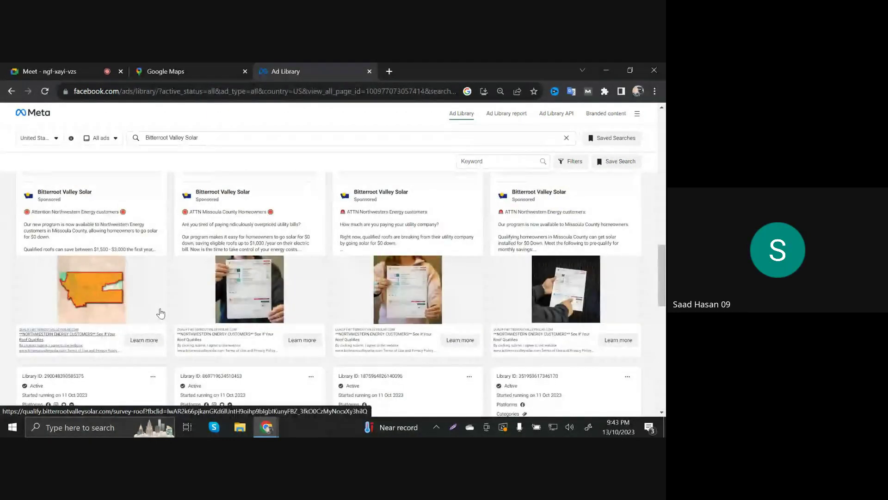
{"action": "scroll", "coordinate": [160, 314], "scroll_direction": "up", "scroll_amount": 1}
{"action": "scroll", "coordinate": [160, 313], "scroll_direction": "up", "scroll_amount": 1}
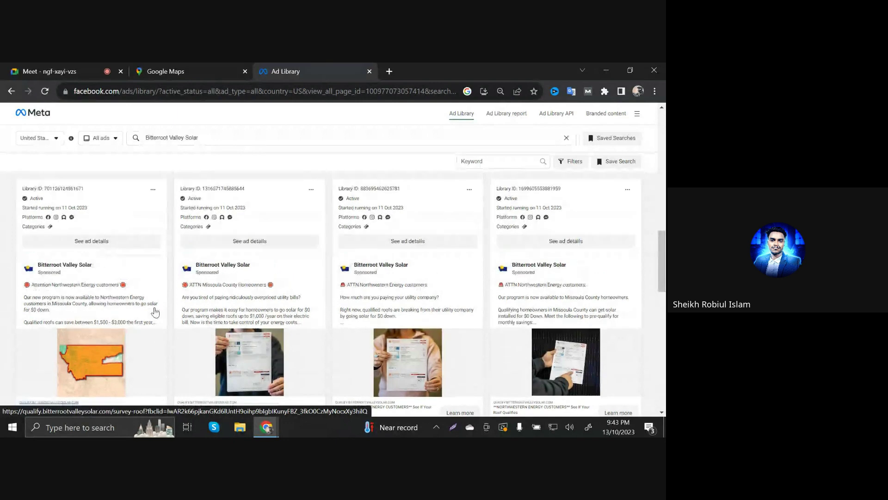
{"action": "left_click", "coordinate": [571, 161]}
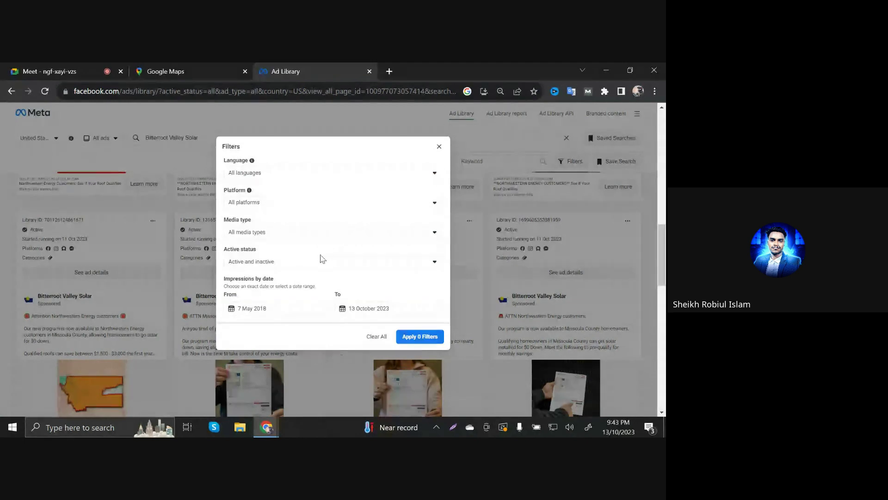
{"action": "left_click", "coordinate": [269, 306]}
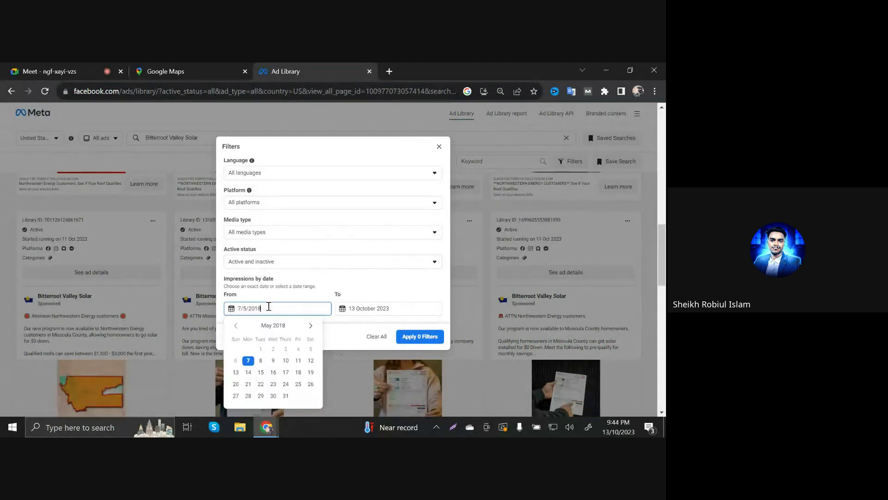
{"action": "left_click", "coordinate": [350, 277]}
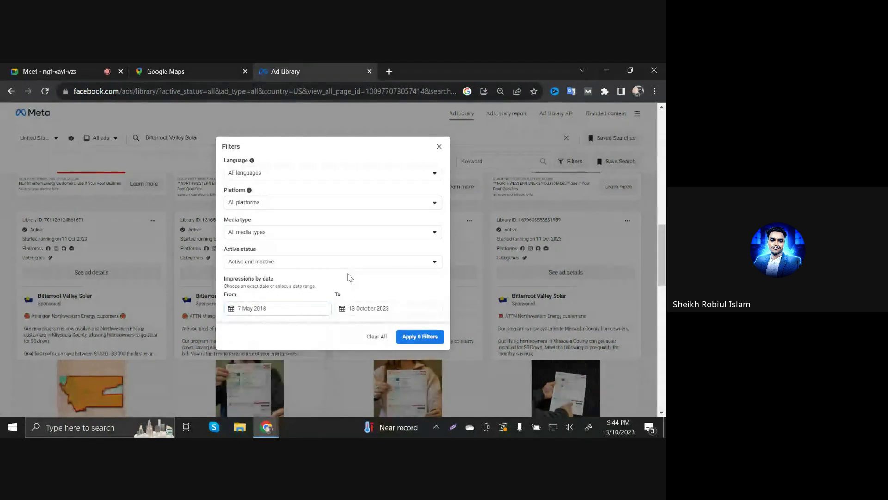
{"action": "left_click", "coordinate": [285, 307]}
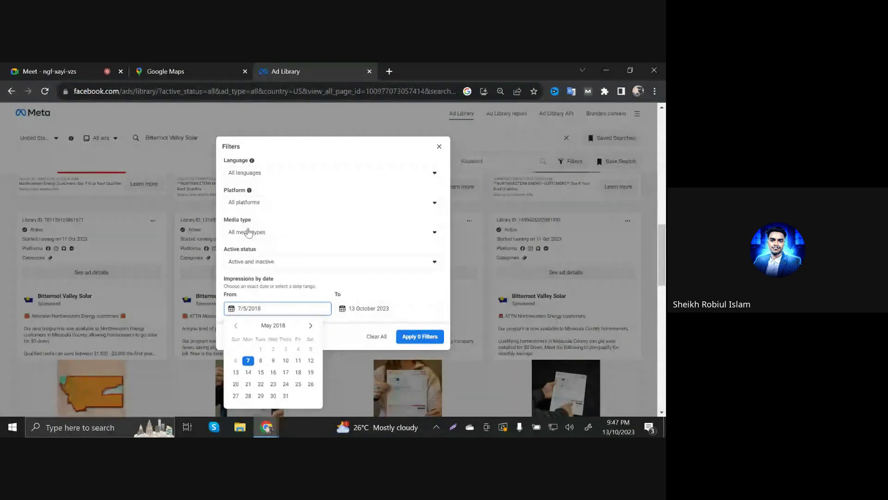
Step: Switch to the Google Meet call and stop presenting the screen
{"action": "left_click", "coordinate": [18, 63]}
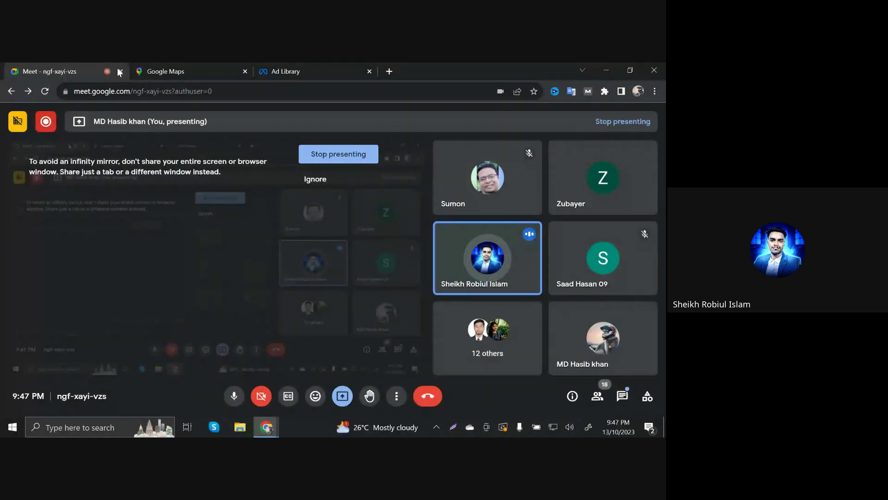
{"action": "left_click", "coordinate": [337, 399]}
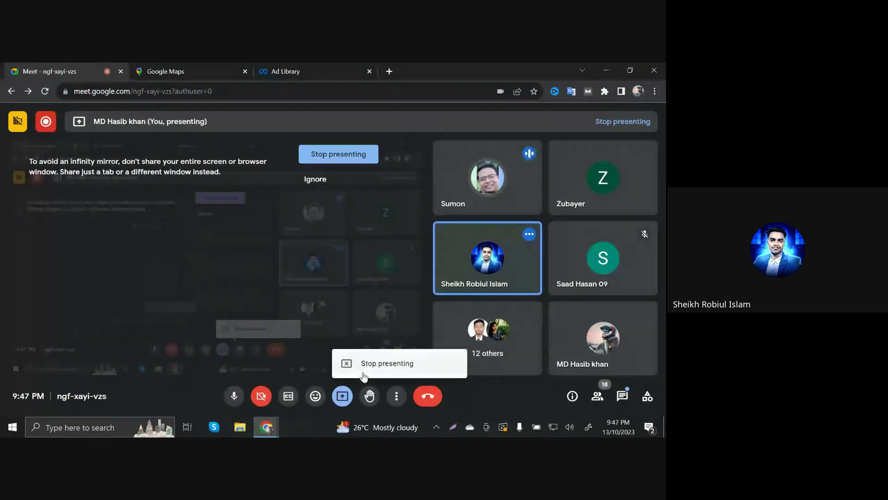
{"action": "left_click", "coordinate": [364, 368]}
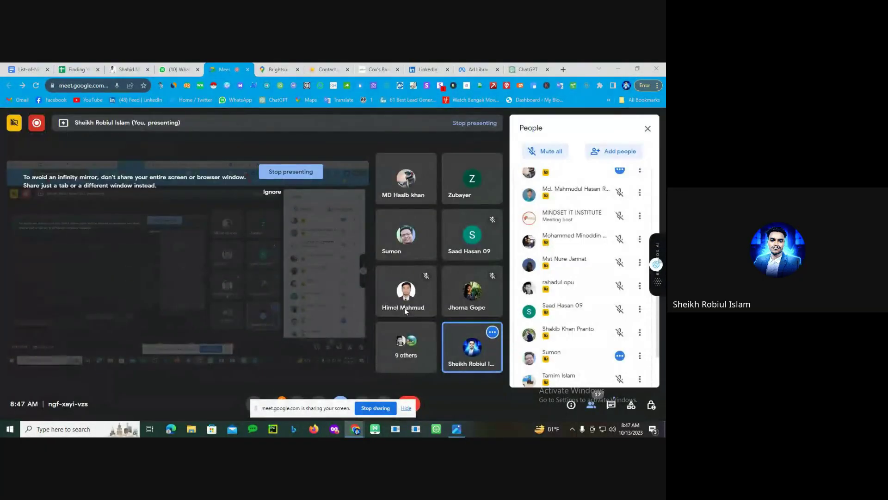
Step: Switch to ChatGPT, copy the heading "AIPRM - ChatGPT Prompts" and search Google for it in a new tab
{"action": "left_click", "coordinate": [524, 69]}
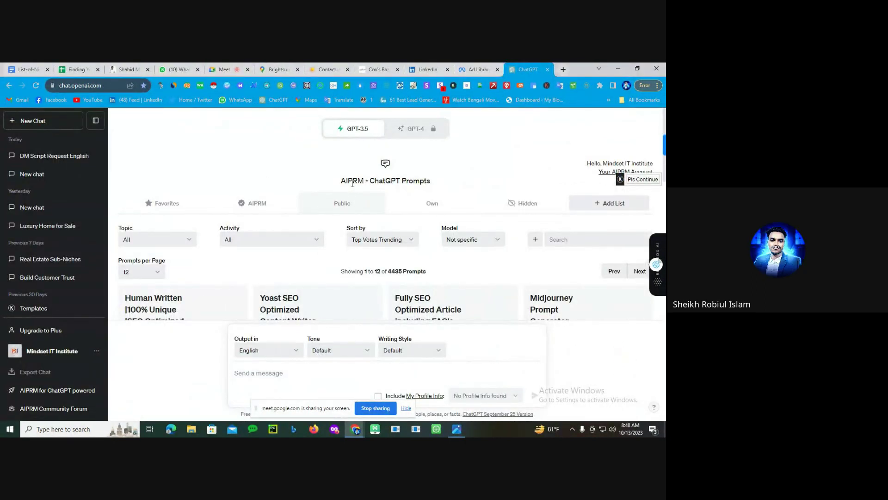
{"action": "left_click_drag", "start_coordinate": [343, 181], "coordinate": [448, 181]}
{"action": "key", "text": "ctrl+c"}
{"action": "right_click", "coordinate": [412, 181]}
{"action": "left_click", "coordinate": [437, 187]}
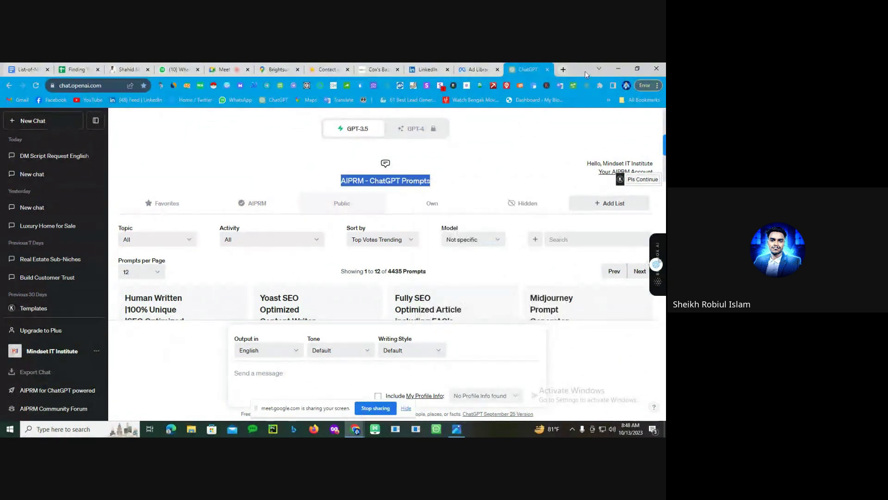
{"action": "left_click", "coordinate": [563, 69]}
{"action": "right_click", "coordinate": [69, 85]}
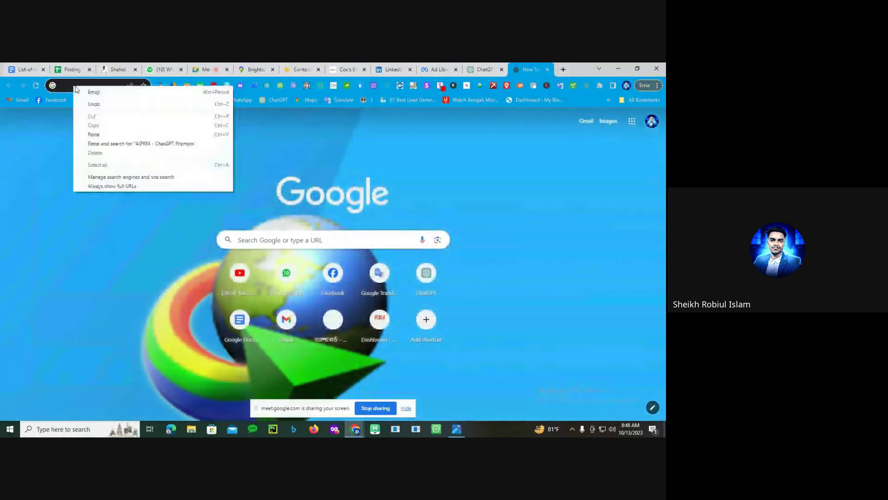
{"action": "left_click", "coordinate": [109, 139]}
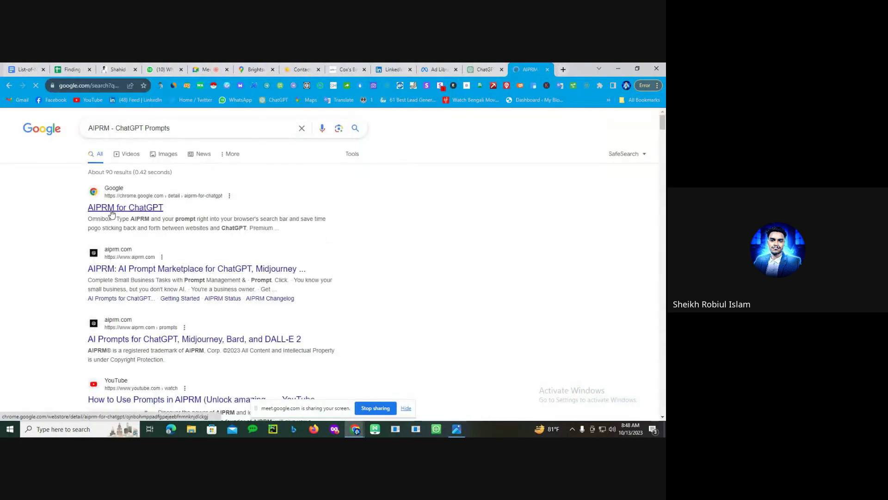
Step: Open the AIPRM for ChatGPT result in the Chrome Web Store and copy the page's address
{"action": "left_click", "coordinate": [111, 208]}
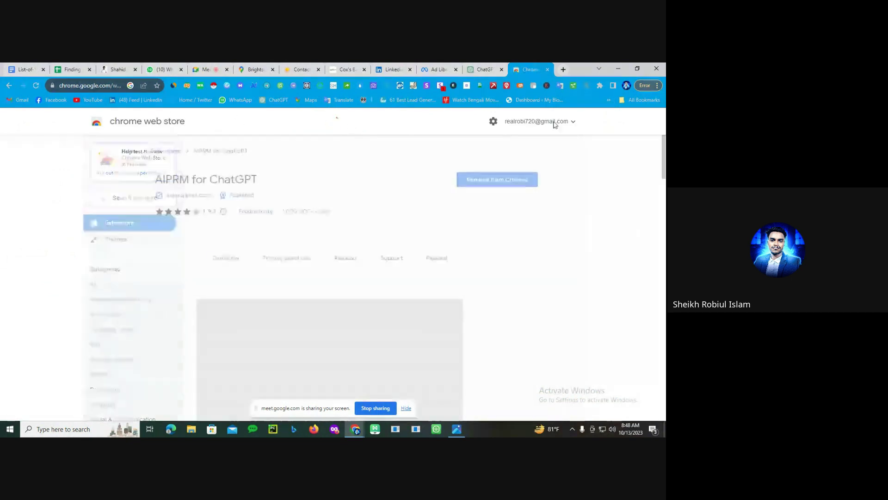
{"action": "left_click", "coordinate": [67, 88]}
{"action": "right_click", "coordinate": [75, 88]}
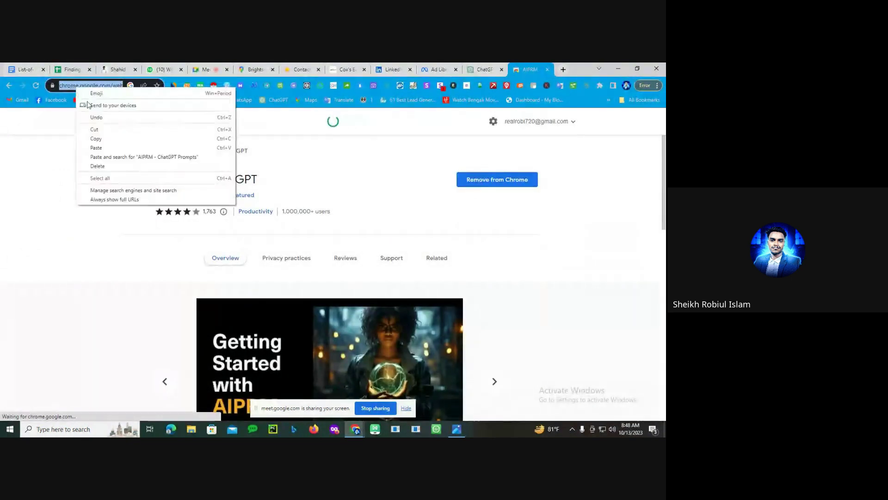
{"action": "left_click", "coordinate": [98, 139]}
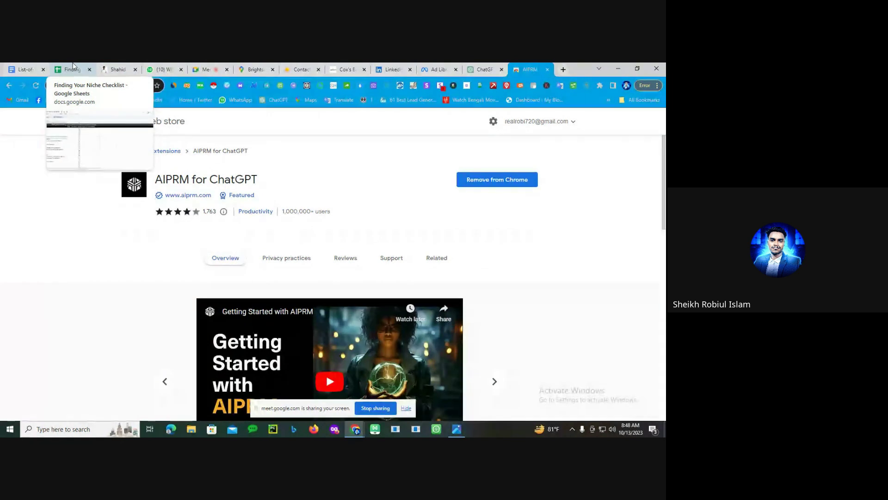
Step: Look through the AIPRM for ChatGPT extension's store overview and return to the AIPRM prompts page in ChatGPT
{"action": "scroll", "coordinate": [268, 338], "scroll_direction": "down", "scroll_amount": 4}
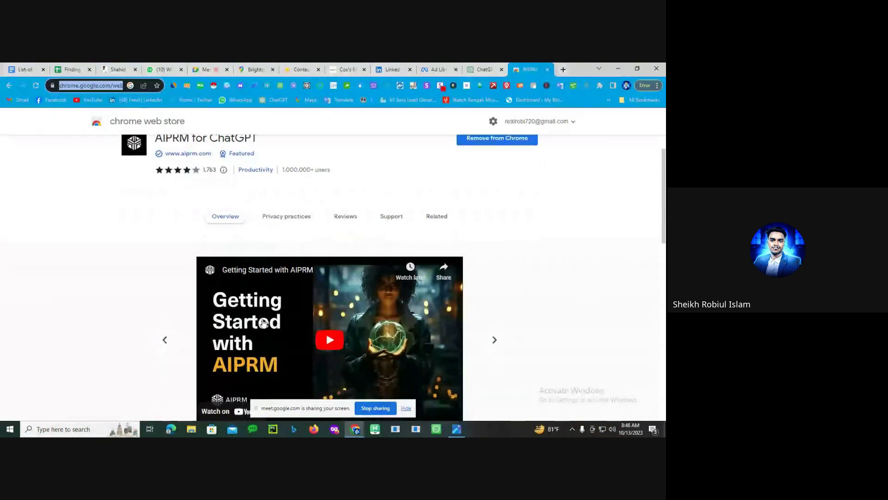
{"action": "scroll", "coordinate": [193, 323], "scroll_direction": "down", "scroll_amount": 3}
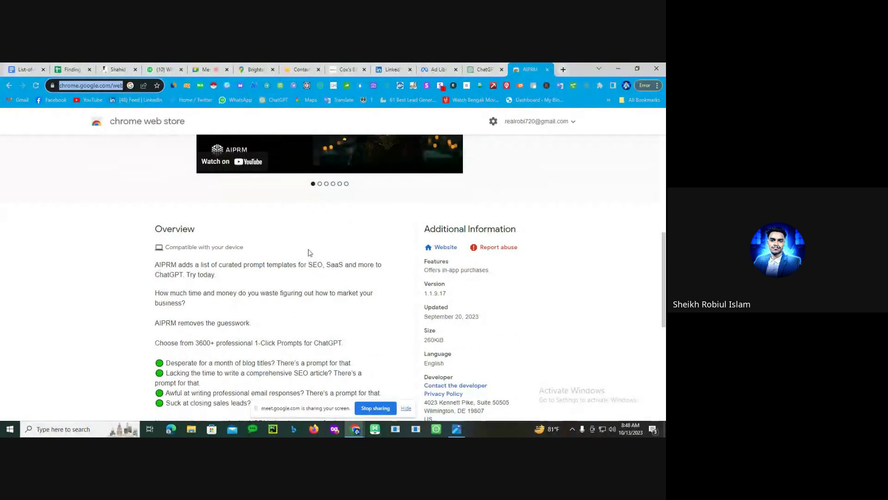
{"action": "scroll", "coordinate": [296, 259], "scroll_direction": "up", "scroll_amount": 7}
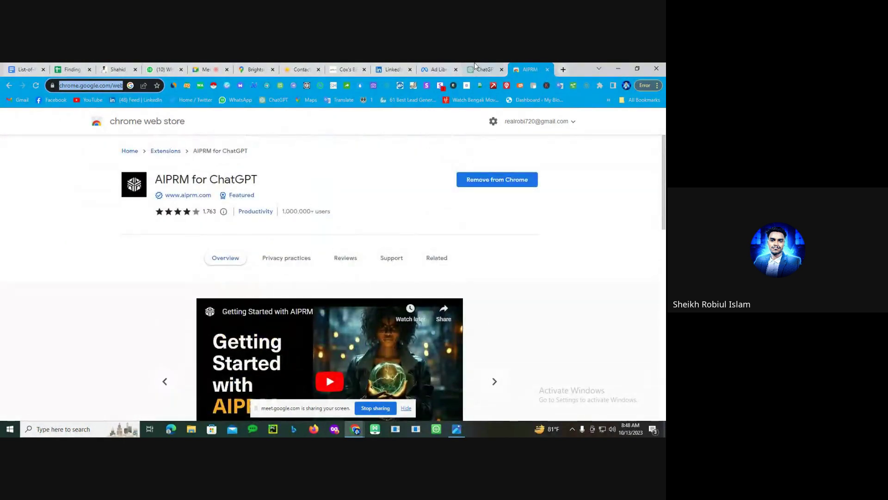
{"action": "left_click", "coordinate": [476, 68]}
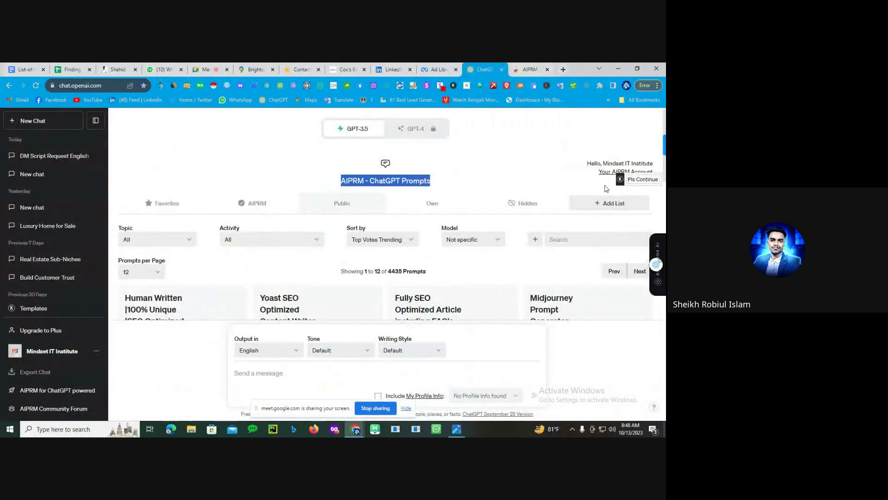
{"action": "left_click", "coordinate": [276, 169]}
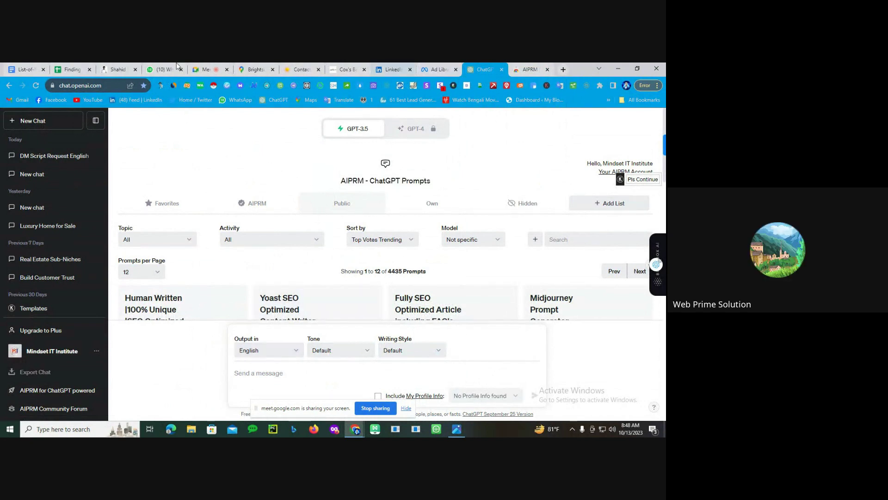
Step: Send the copied AIPRM for ChatGPT store link as an in-call message in Google Meet, and return to ChatGPT
{"action": "left_click", "coordinate": [207, 69]}
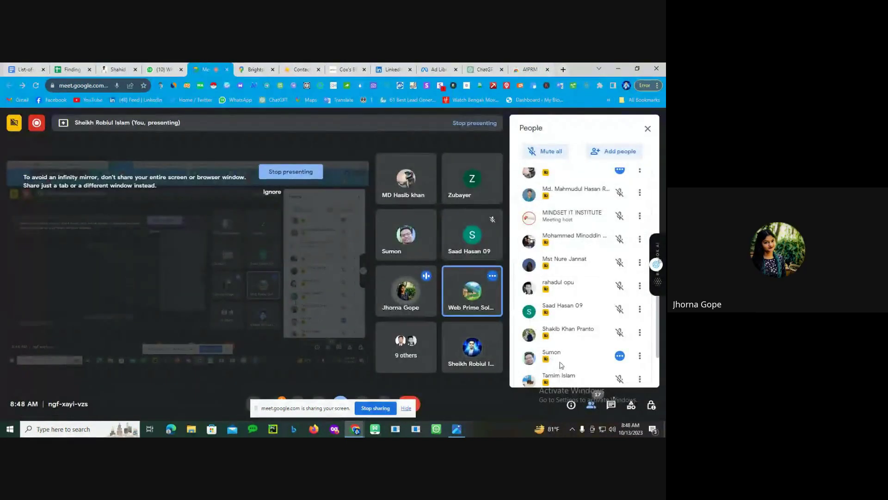
{"action": "left_click", "coordinate": [610, 405]}
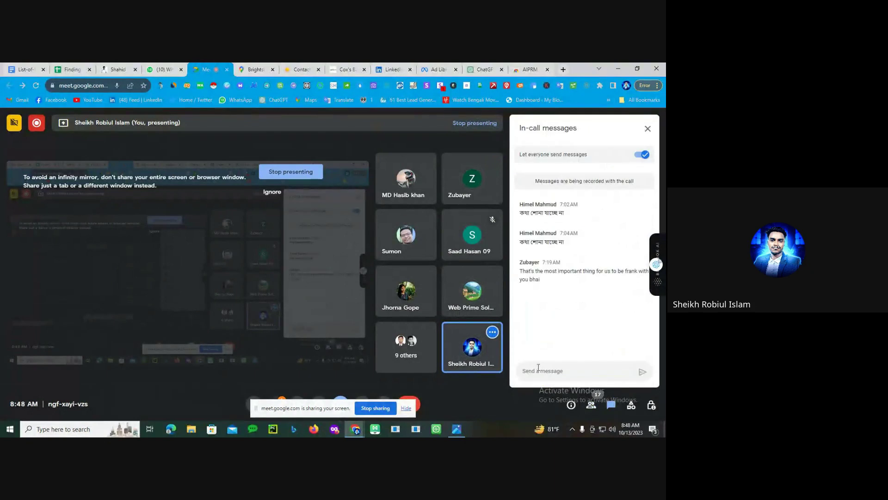
{"action": "right_click", "coordinate": [539, 368]}
{"action": "left_click", "coordinate": [558, 288]}
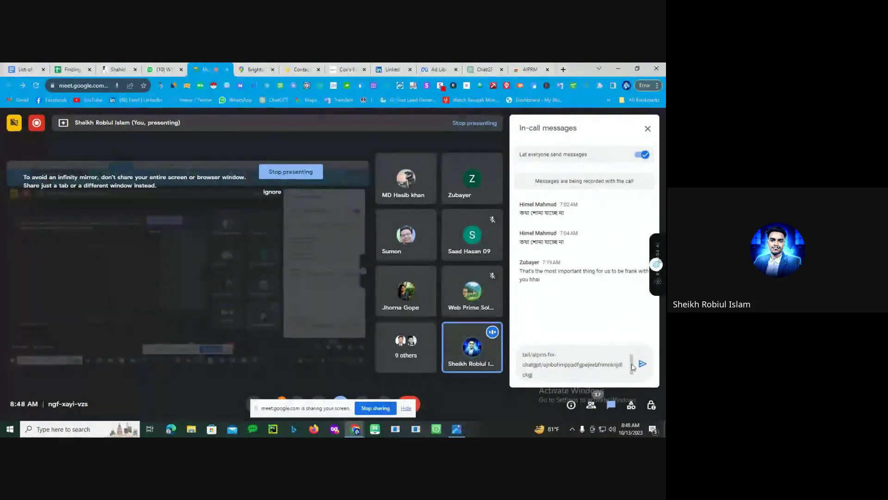
{"action": "left_click", "coordinate": [642, 363]}
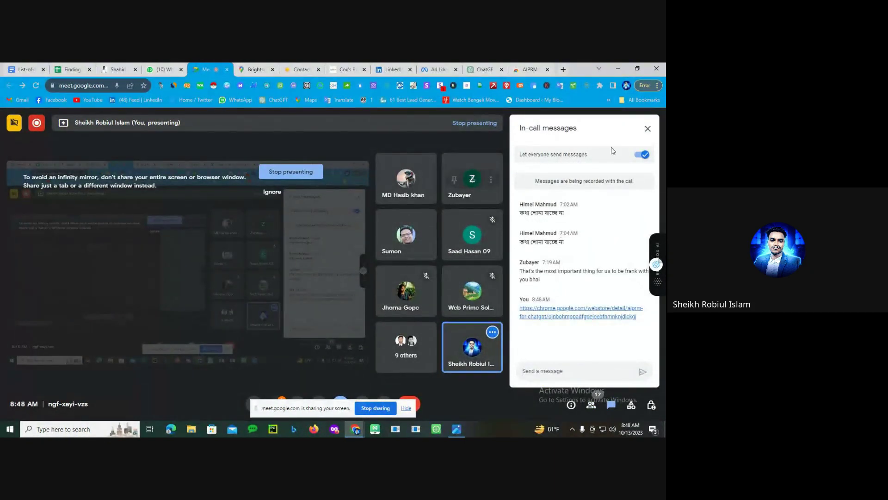
{"action": "left_click", "coordinate": [647, 128]}
{"action": "left_click", "coordinate": [484, 68]}
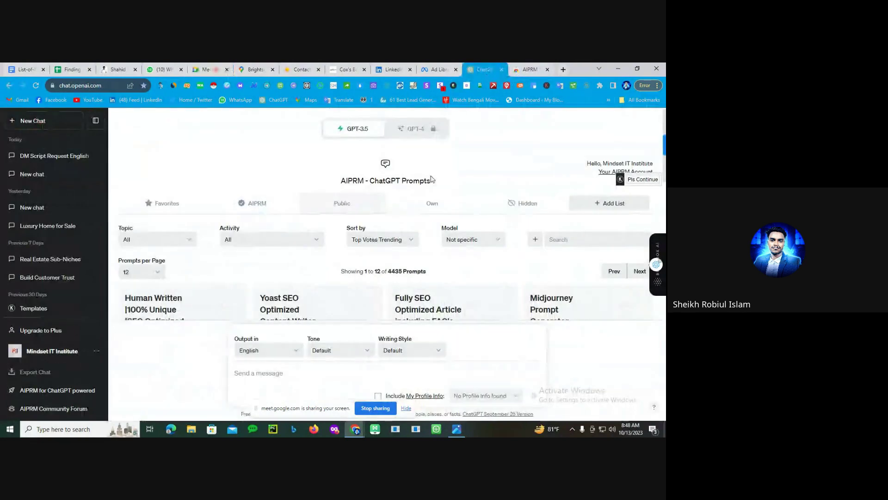